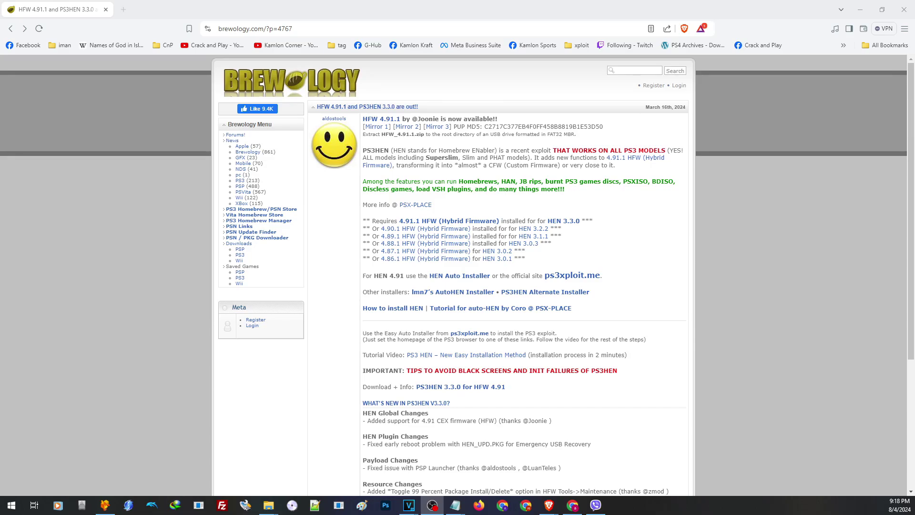
- Start downloading HFW_4.91.1.zip from the Brewology post's Mirror link
click(419, 226)
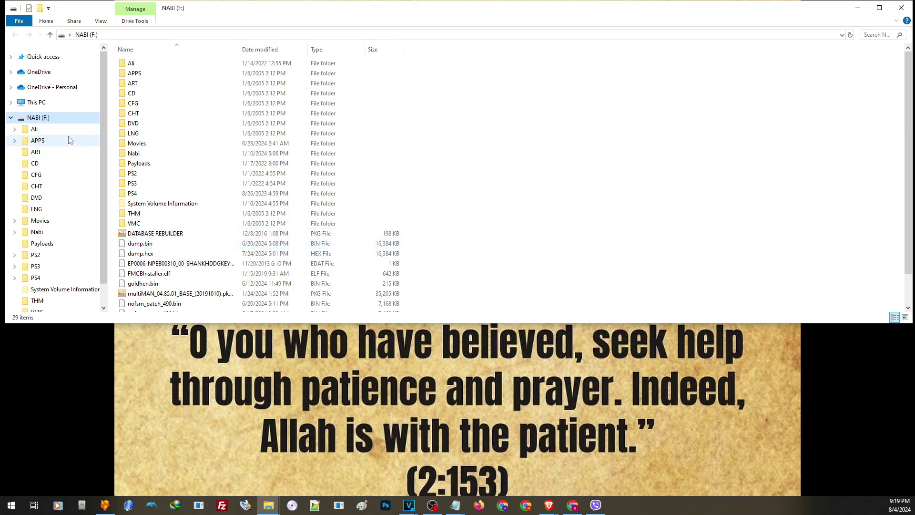
right_click(45, 119)
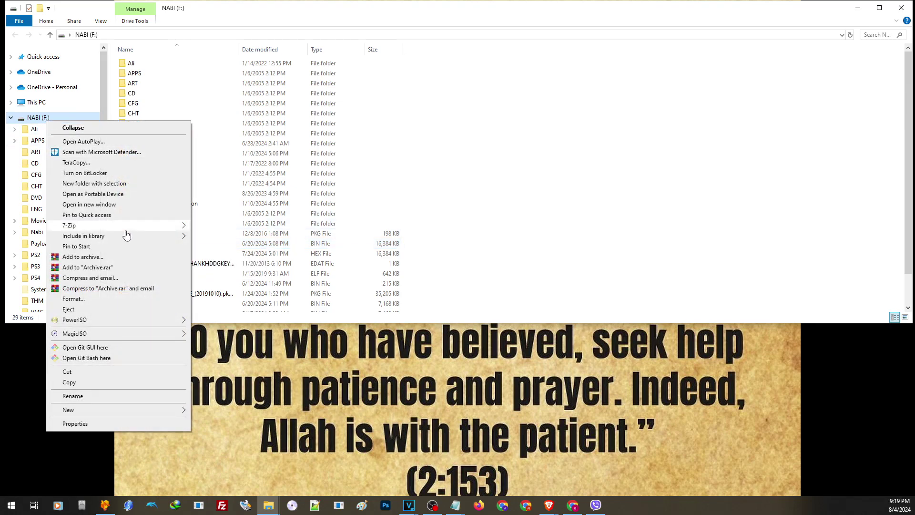
click(80, 423)
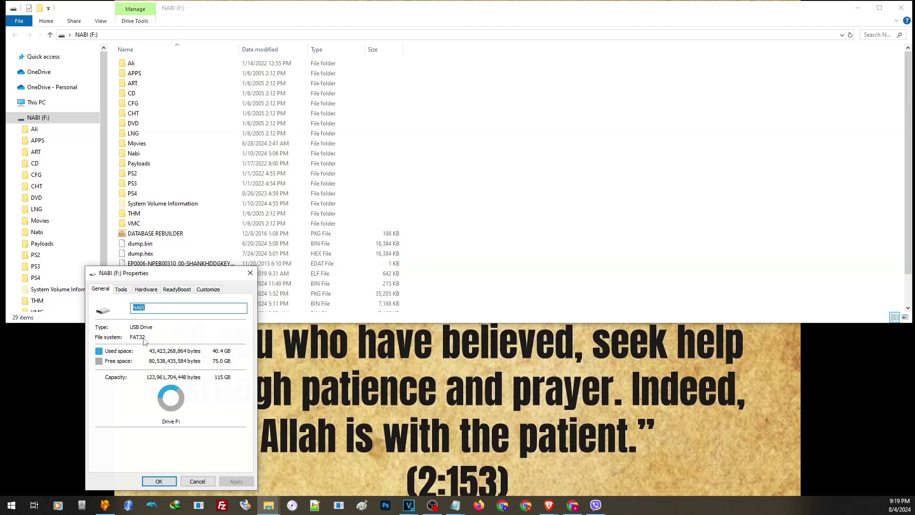
click(249, 273)
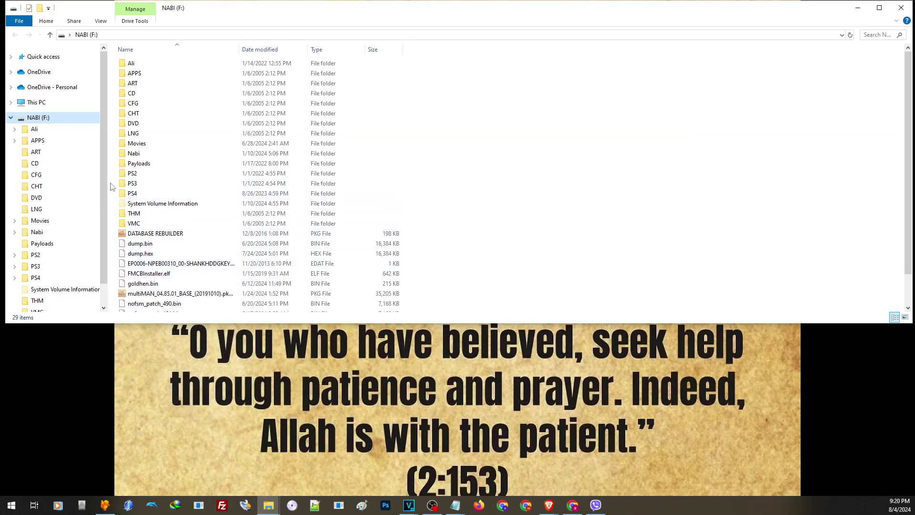
- Check the PS3 folder's name on NABI (F:) and locate PS3UPDAT.PUP inside PS3\UPDATE
click(133, 188)
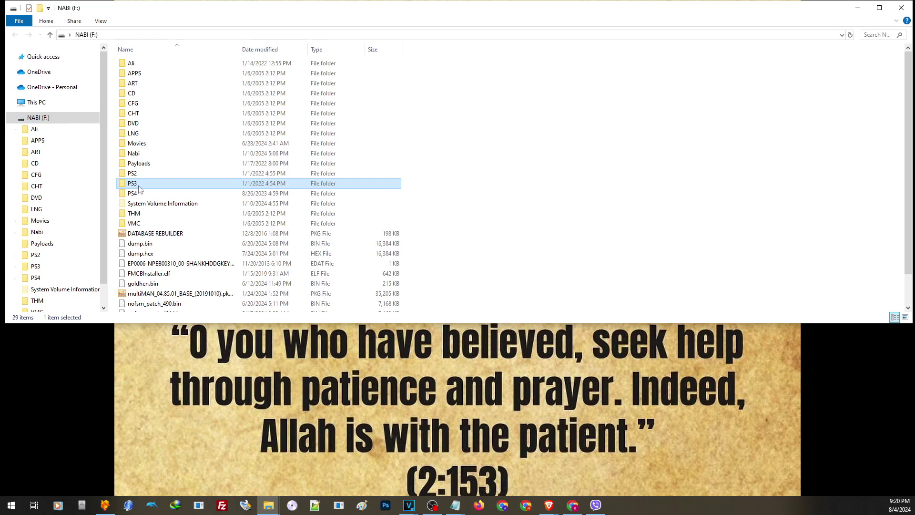
key(F2)
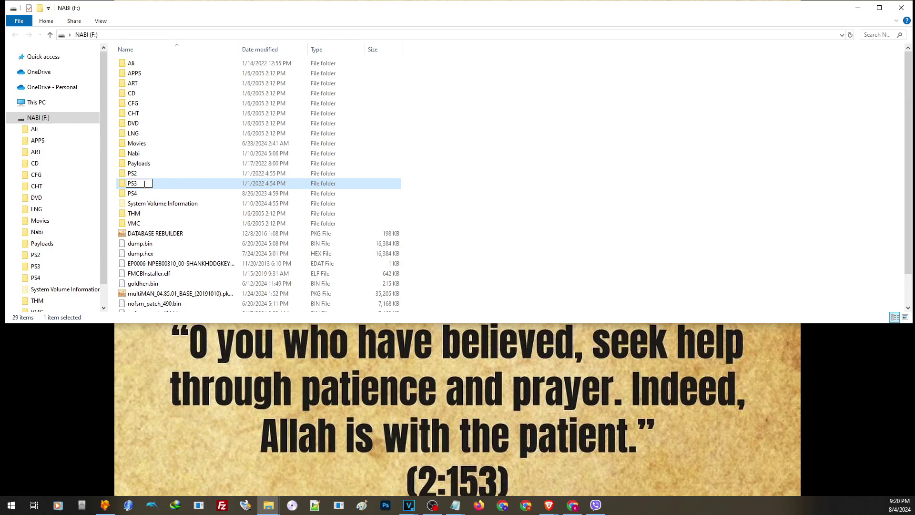
double_click(165, 186)
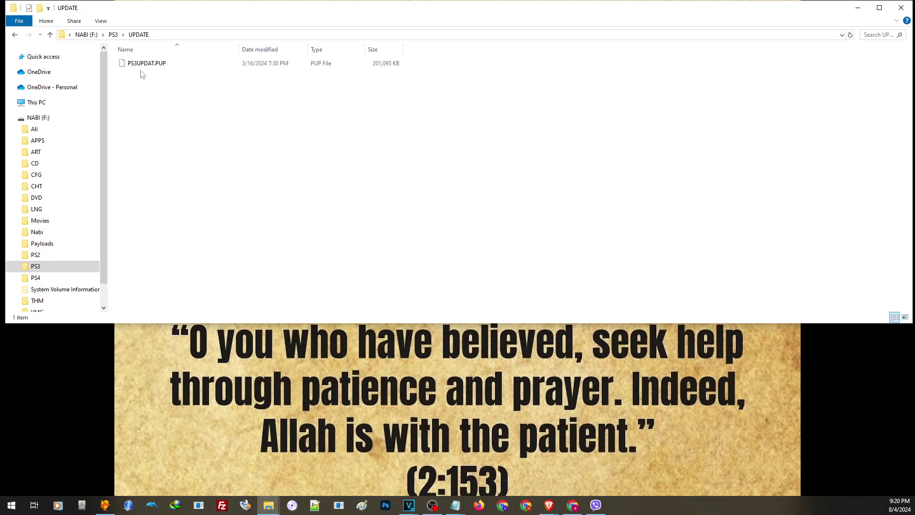
click(139, 65)
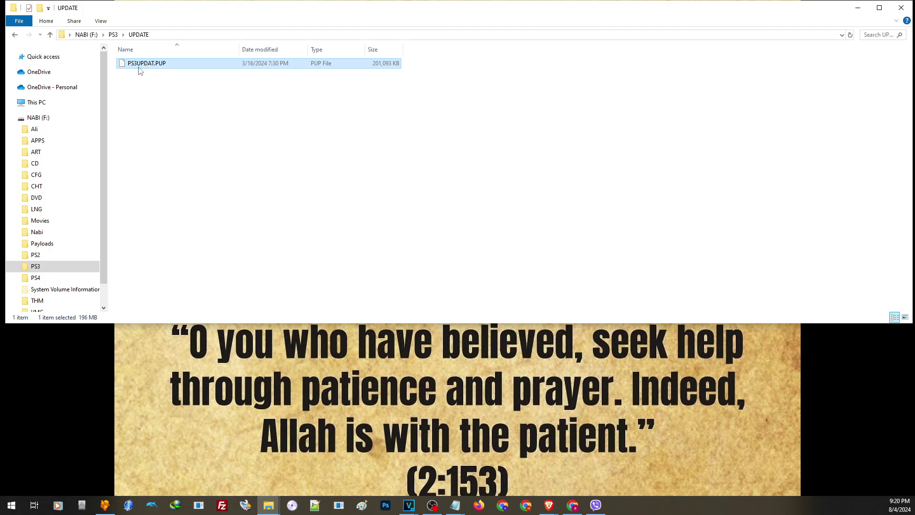
click(161, 112)
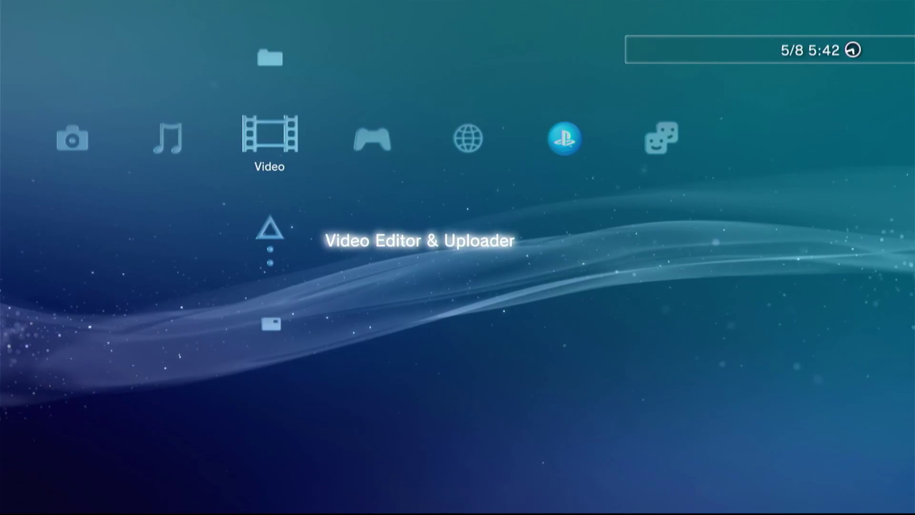
- Move across the XMB to System Update in the Settings category
key(Down)
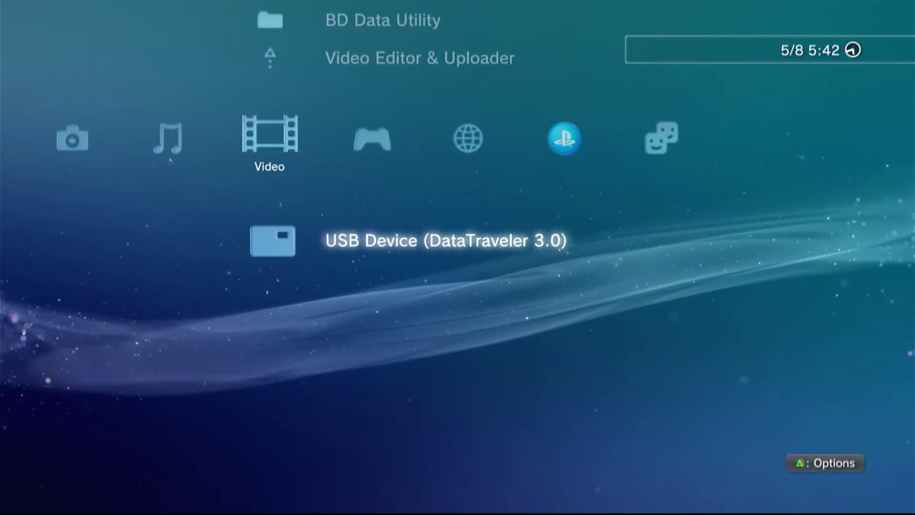
key(Left)
key(Up)
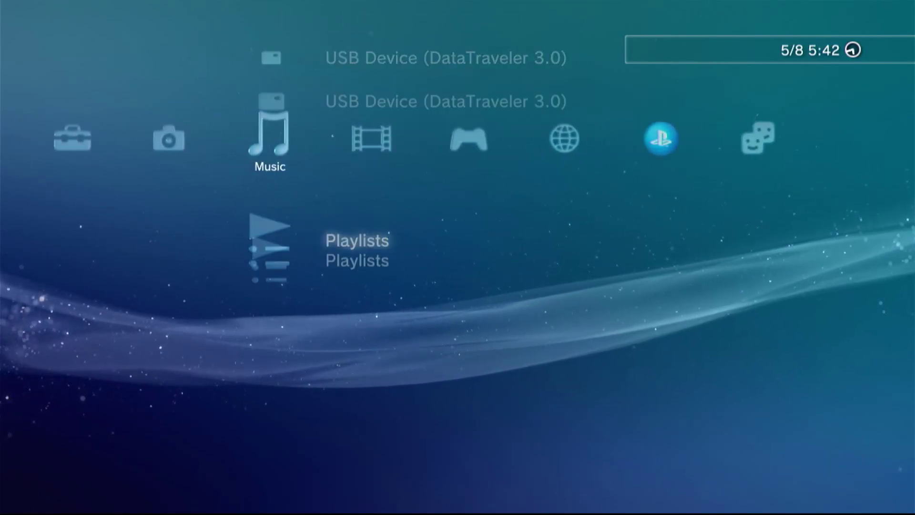
key(Left)
key(Up)
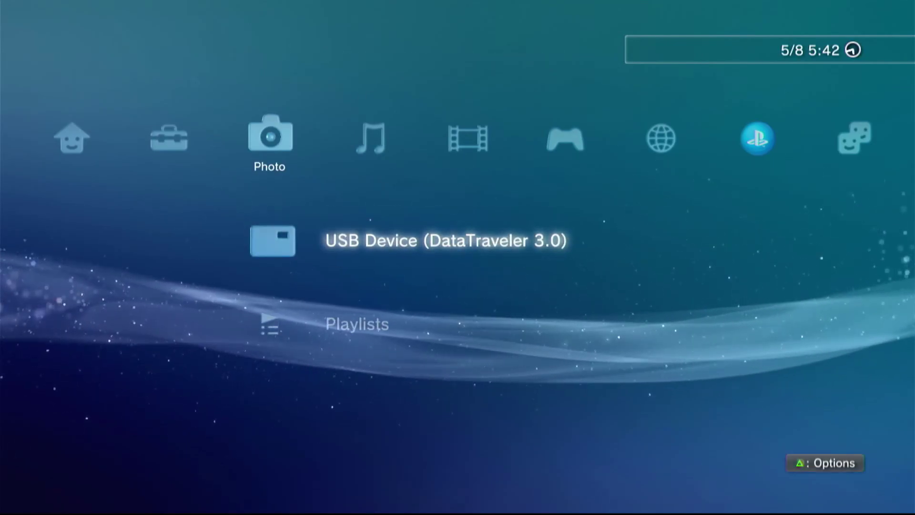
key(Left)
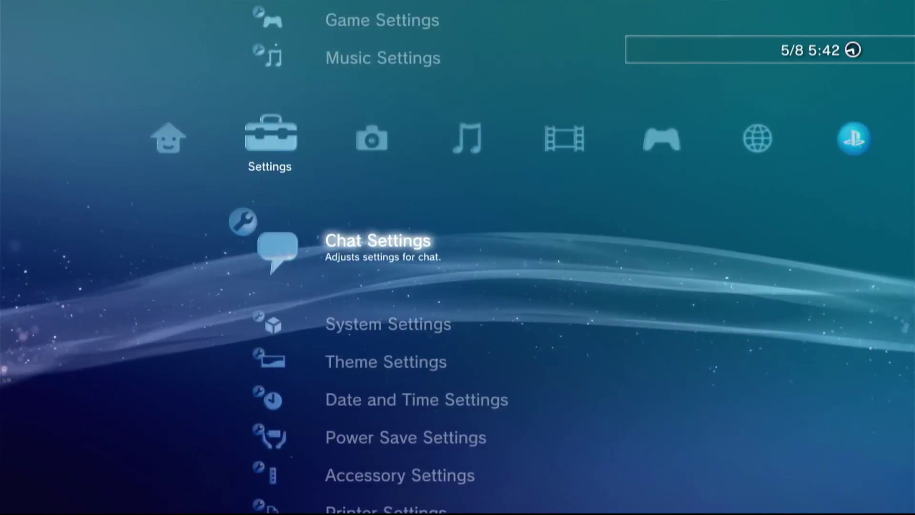
key(Up)
key(Up)
key(Up)
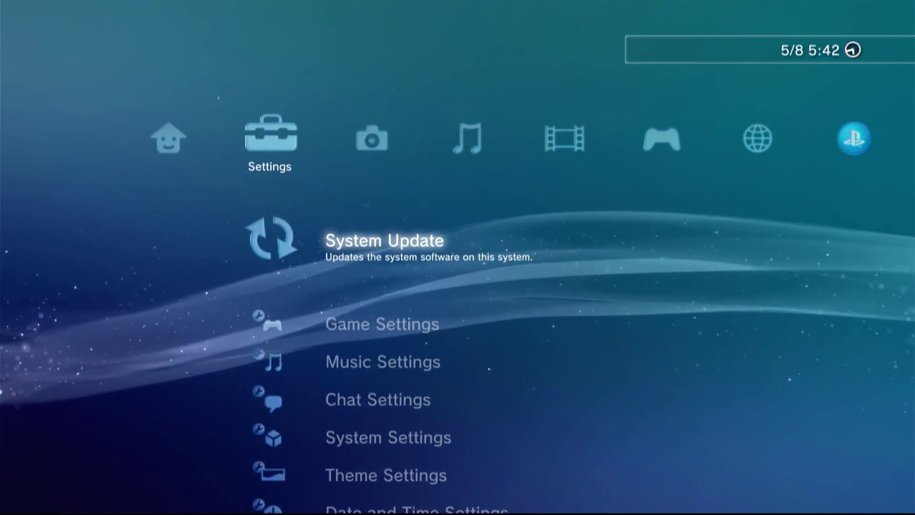
- Update via Storage Media and agree to reinstall HFW 4.91.1
key(Return)
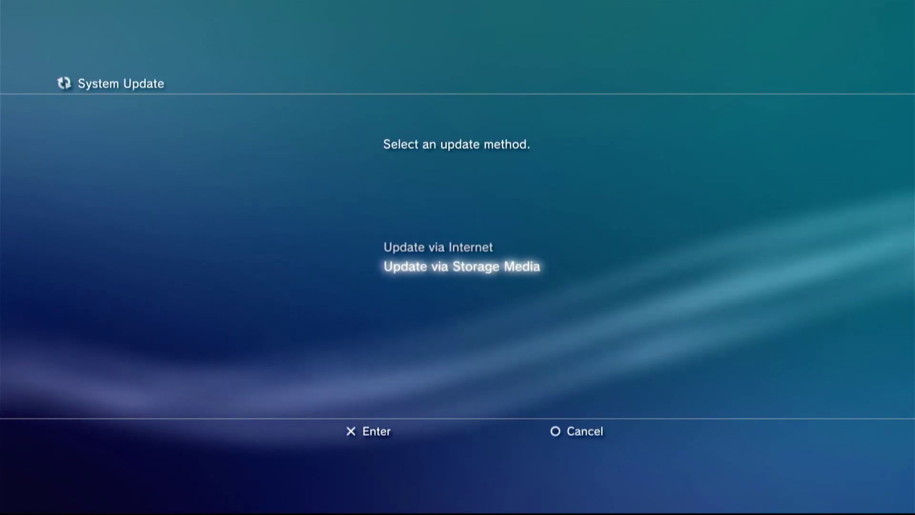
key(Return)
key(Left)
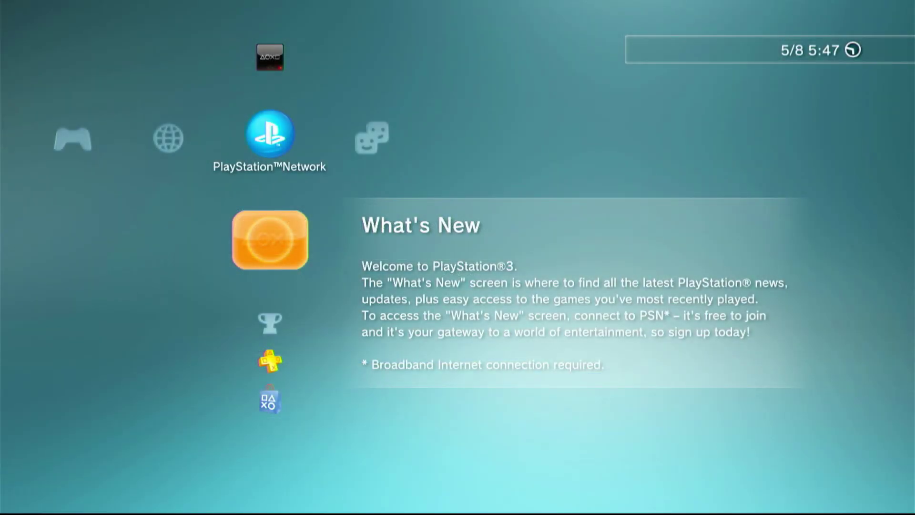
- Save internet connection settings with Easy setup and start the connection test
key(Down)
key(Down)
key(Down)
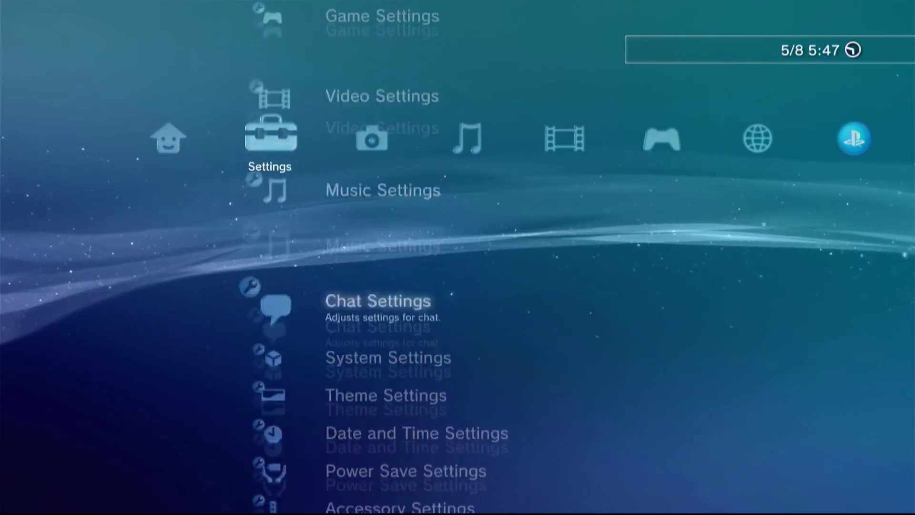
key(Down)
key(Down)
key(Down)
key(Down)
key(Down)
key(Down)
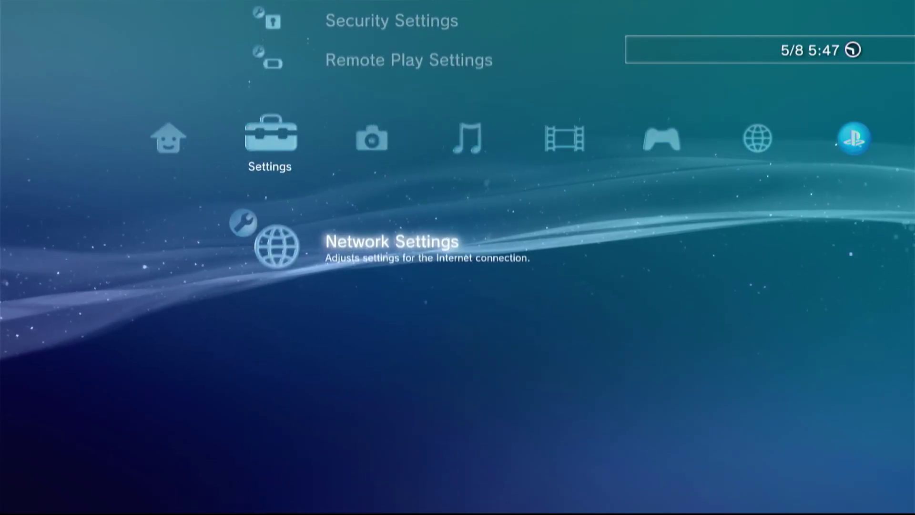
key(Return)
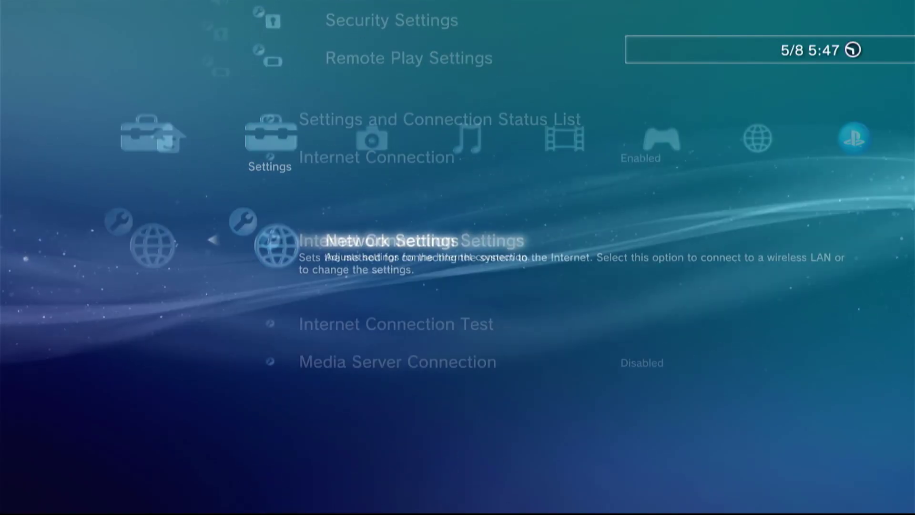
key(Return)
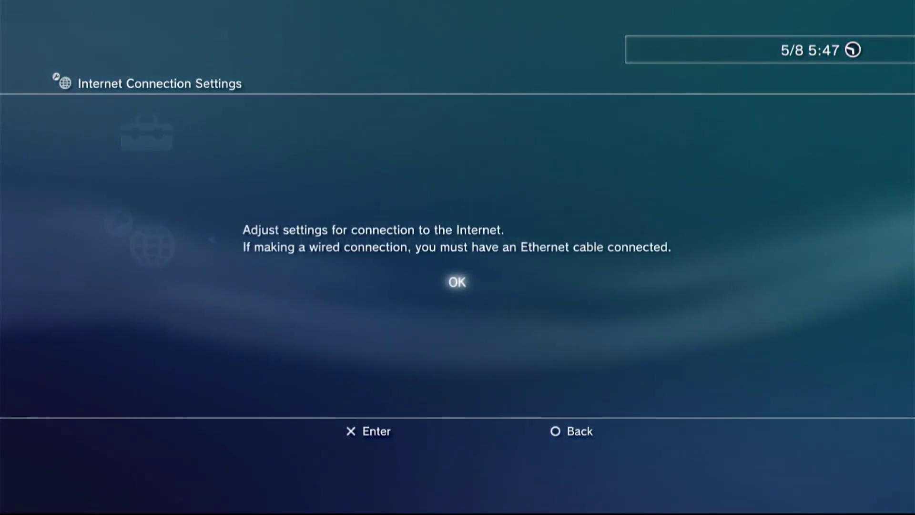
key(Return)
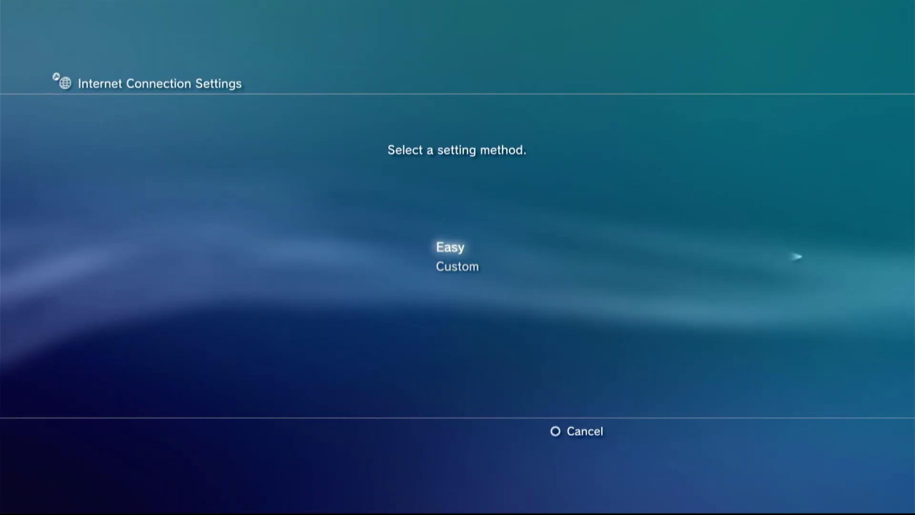
key(Return)
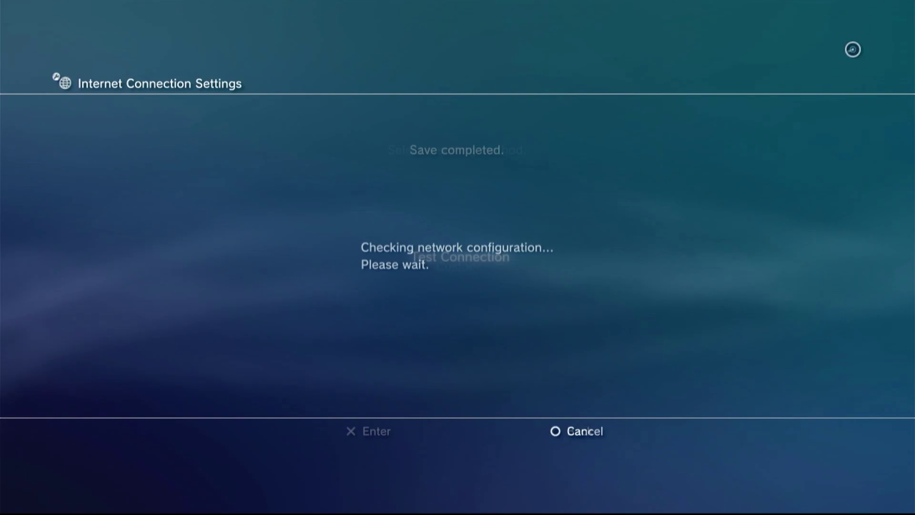
key(Return)
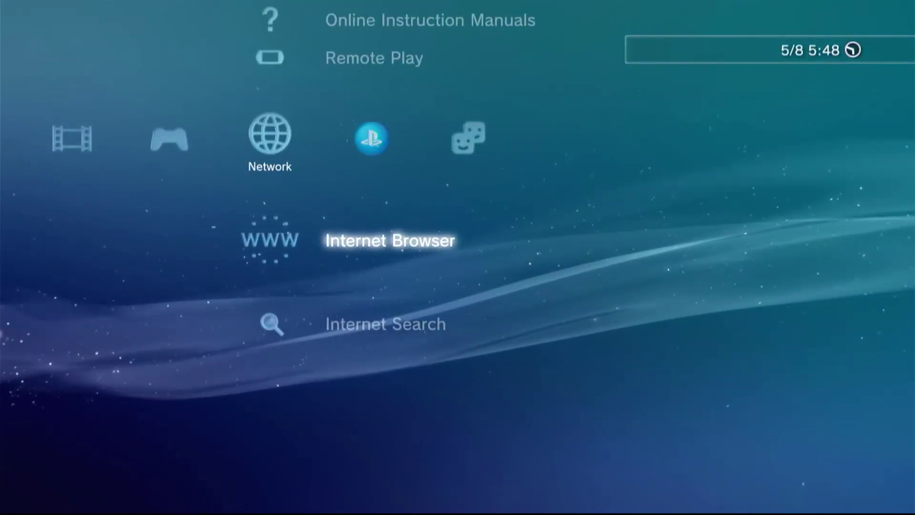
- Launch the Internet Browser and set Confirm Browser Close to Off
key(Return)
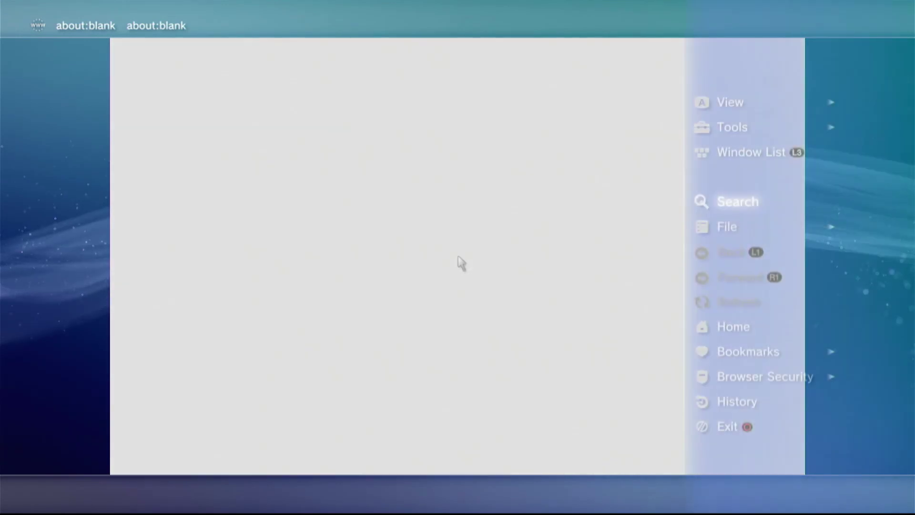
key(Up)
key(Up)
key(Right)
key(Down)
key(Down)
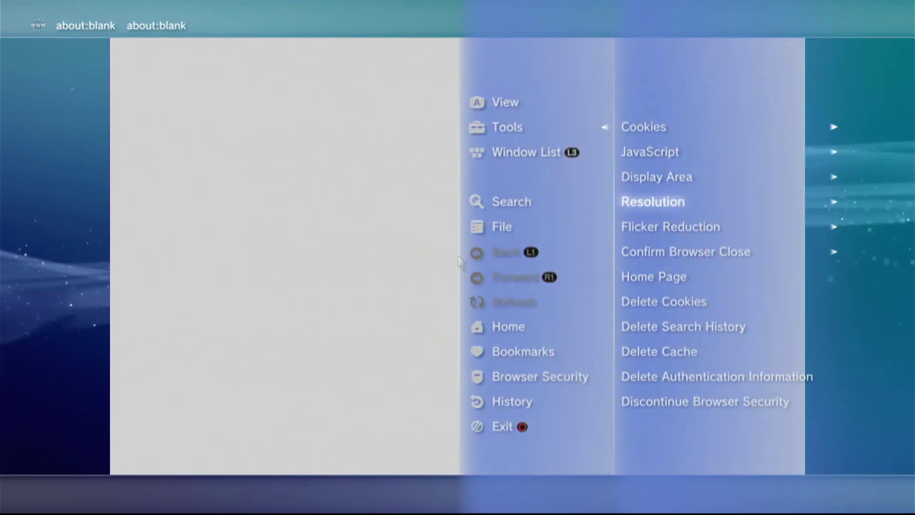
key(Down)
key(Down)
key(Right)
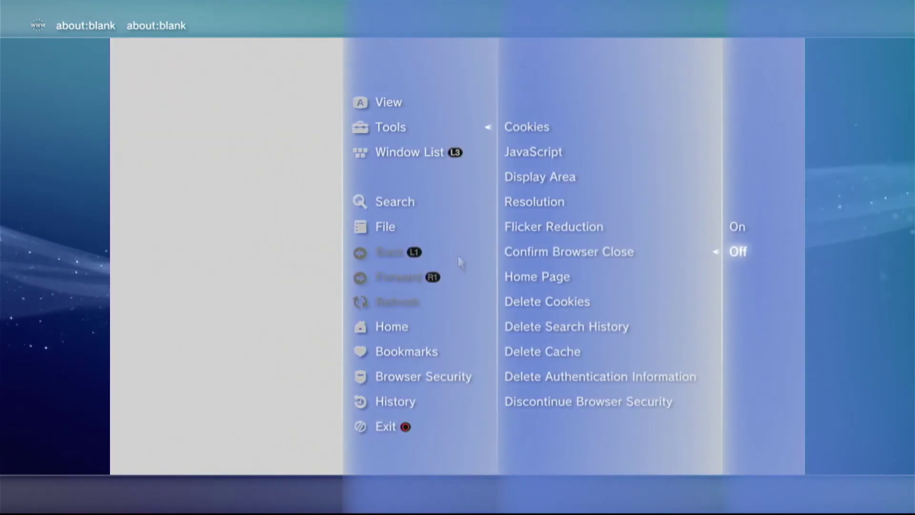
key(Return)
key(Menu)
- Set the browser home page to a blank page (about:blank)
key(Up)
key(Up)
key(Right)
key(Down)
key(Down)
key(Down)
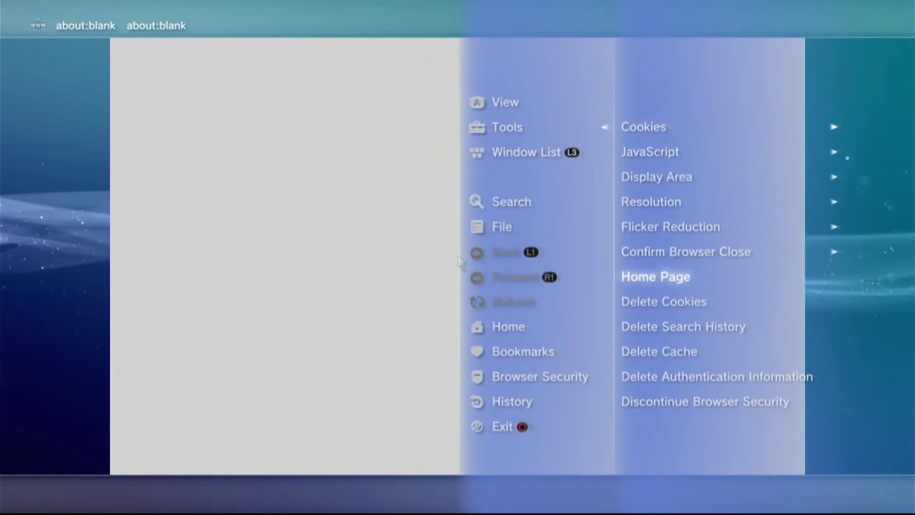
key(Return)
key(Down)
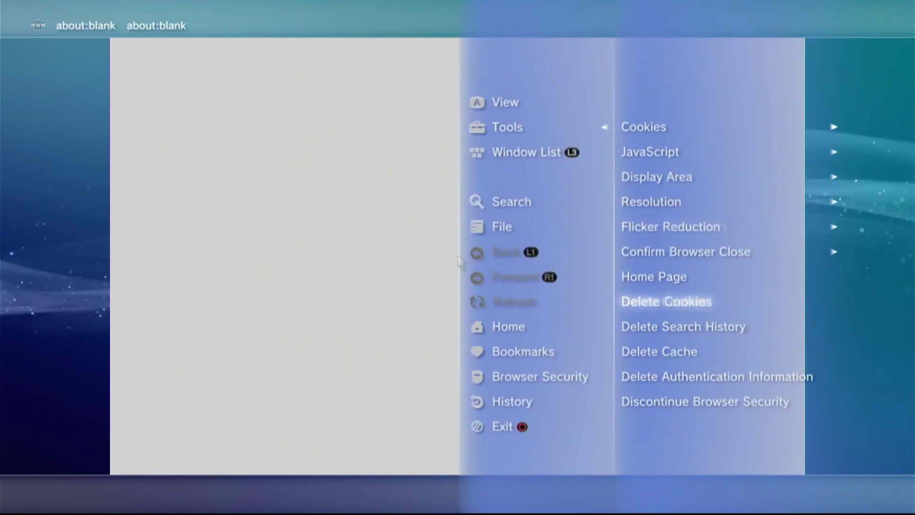
- Delete all browser cookies and the search history
key(Return)
key(Left)
key(Return)
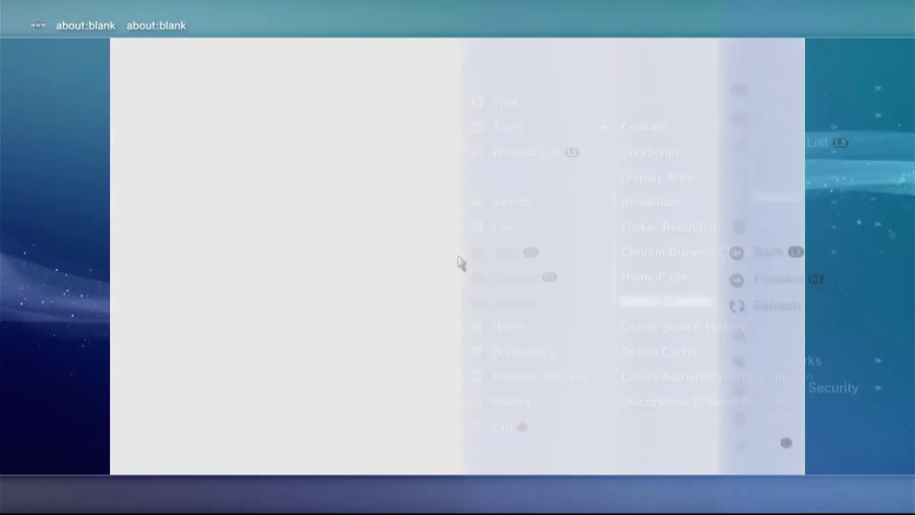
key(Down)
key(Return)
key(Left)
key(Return)
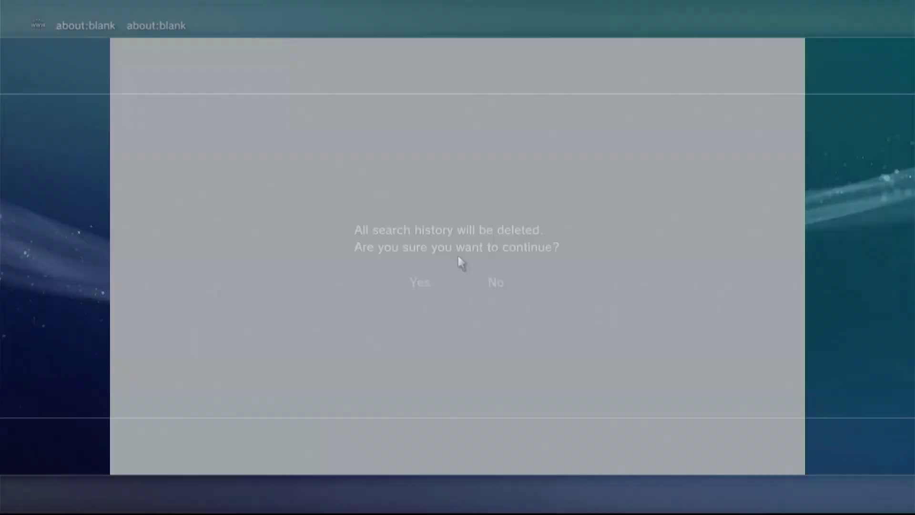
- Delete the browser cache and all authentication information
key(Down)
key(Return)
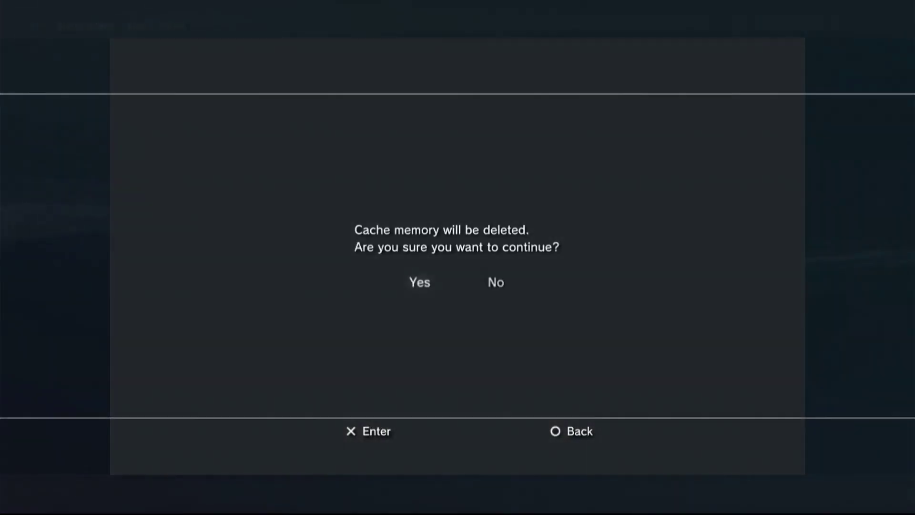
key(Left)
key(Return)
key(Up)
key(Right)
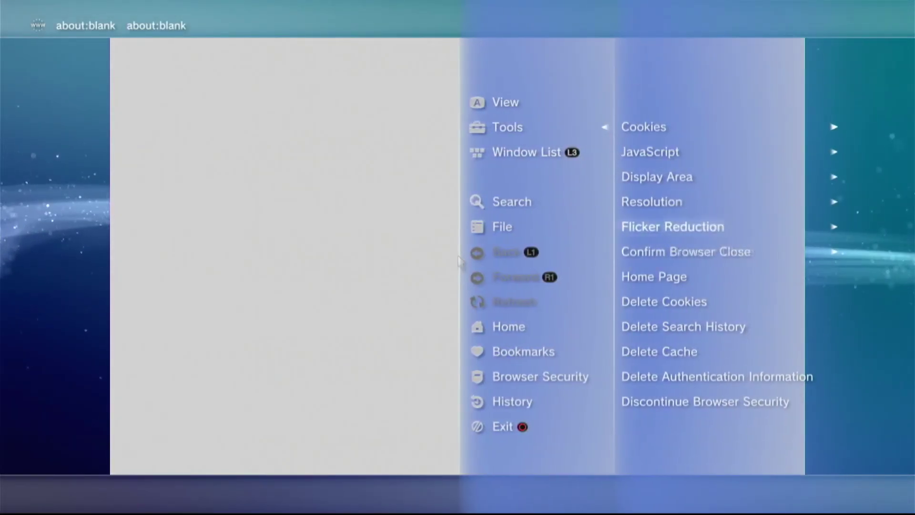
key(Down)
key(Return)
key(Left)
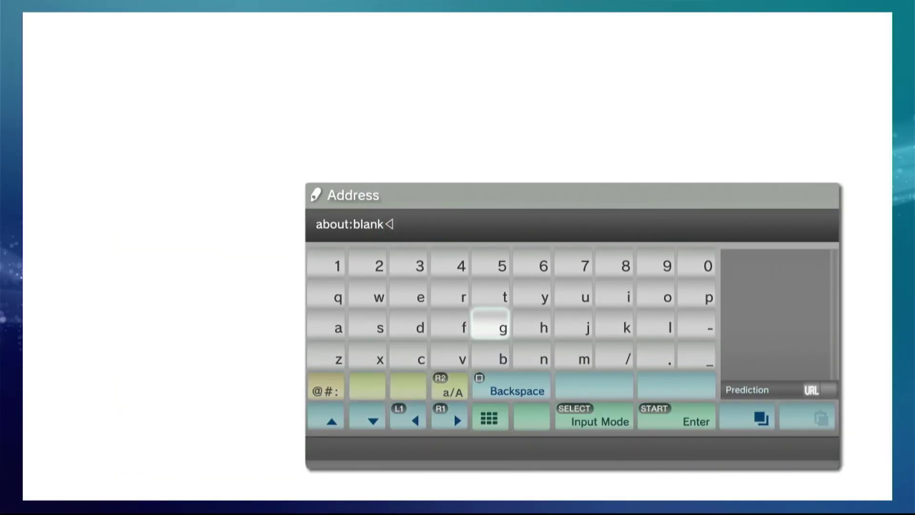
- Load ps3xploit.me from the address predictions and open the PS3 HEN Auto Installer page
key(ctrl+a)
key(BackSpace)
key(Up)
key(Right)
key(Right)
key(Right)
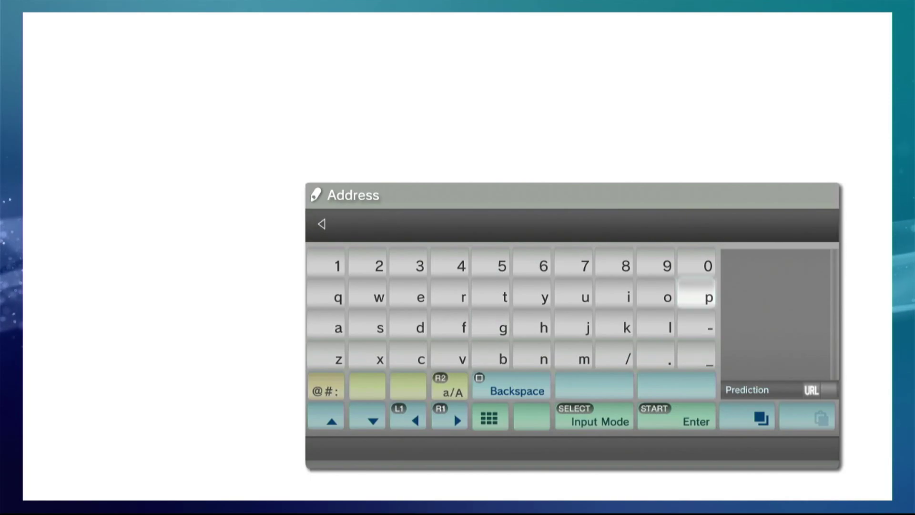
text(p)
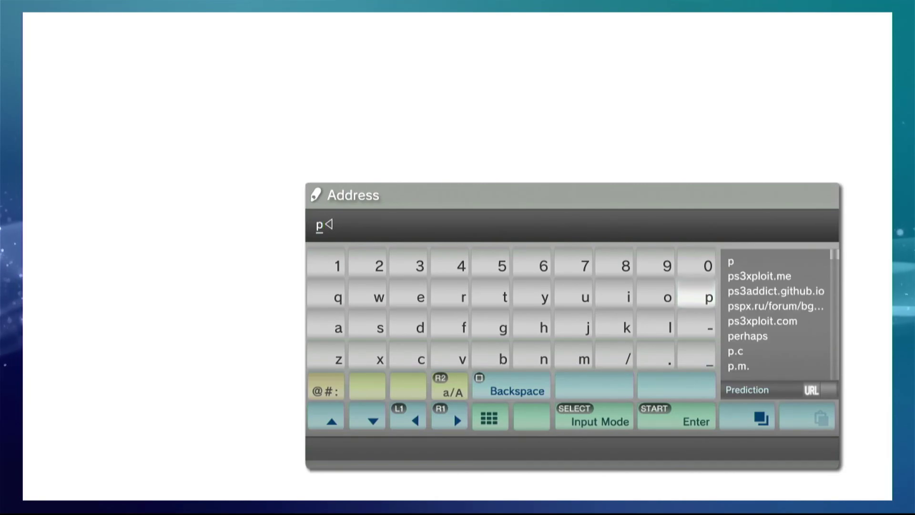
key(Right)
key(Down)
key(Return)
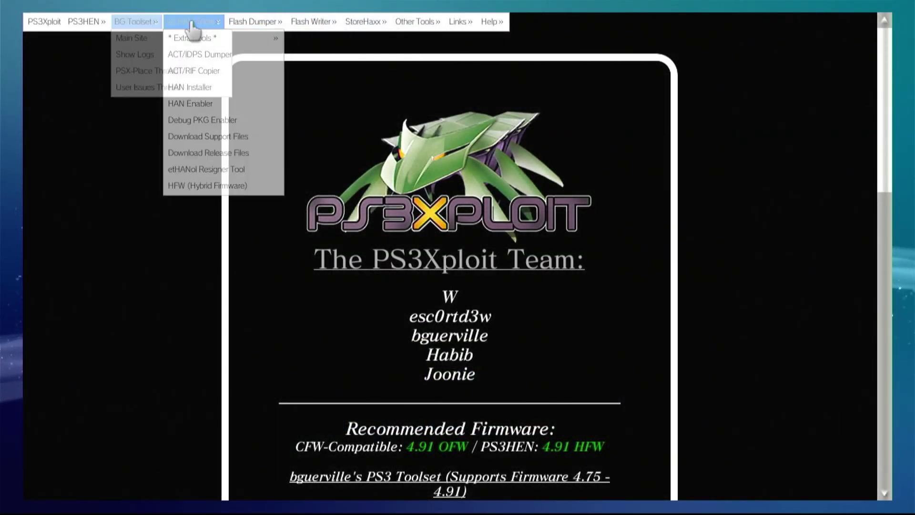
click(103, 38)
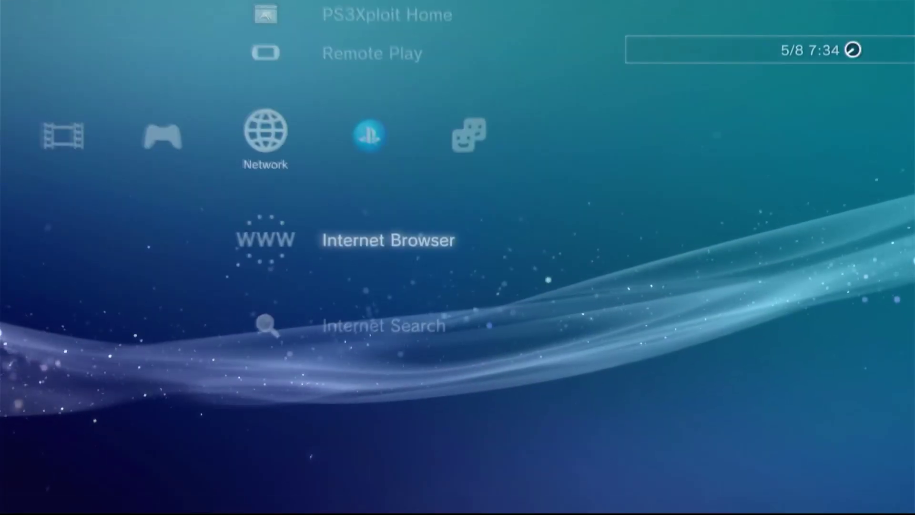
- Relaunch the browser and check the Confirm Browser Close setting
key(Return)
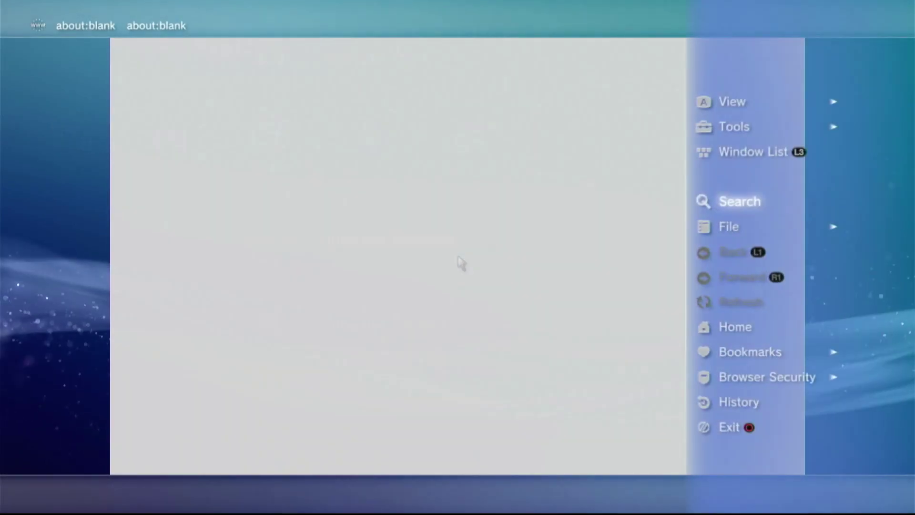
key(Up)
key(Up)
key(Return)
key(Down)
key(Down)
key(Down)
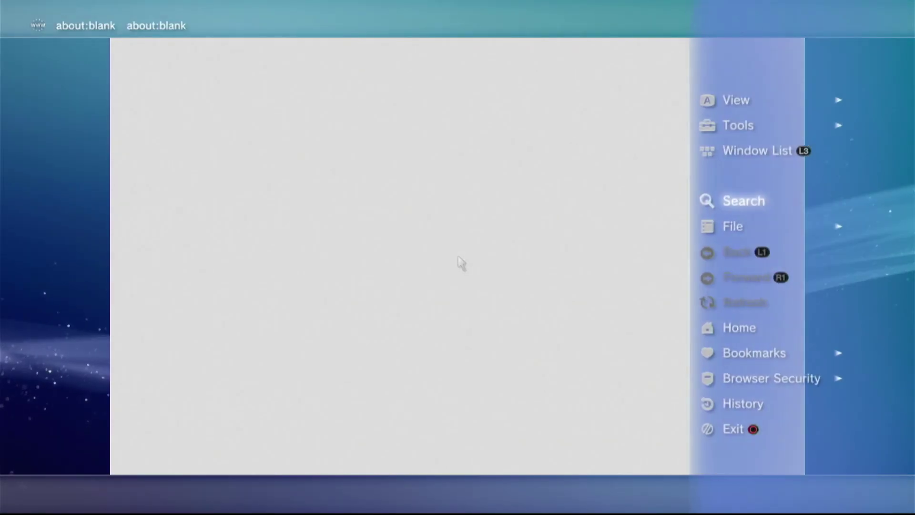
- Reopen the PS3 HEN Auto Installer page from the browsing history
key(Escape)
key(Menu)
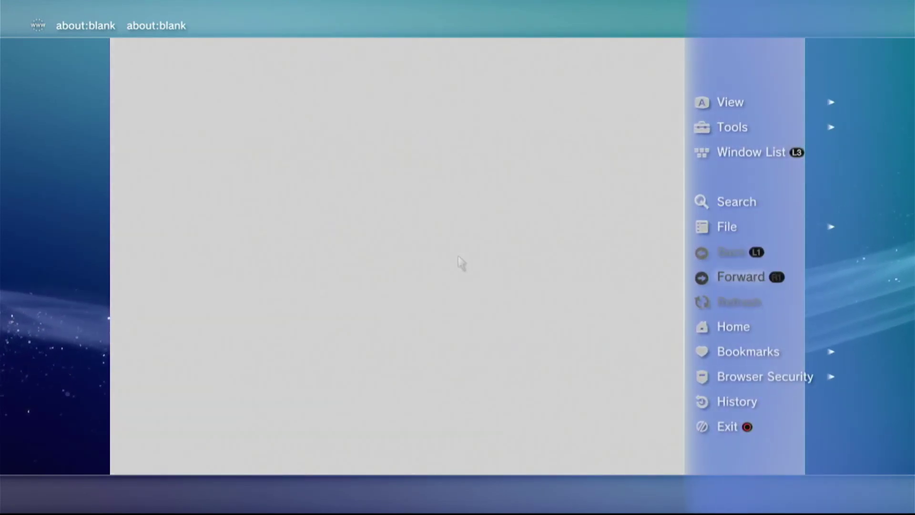
key(Down)
key(Return)
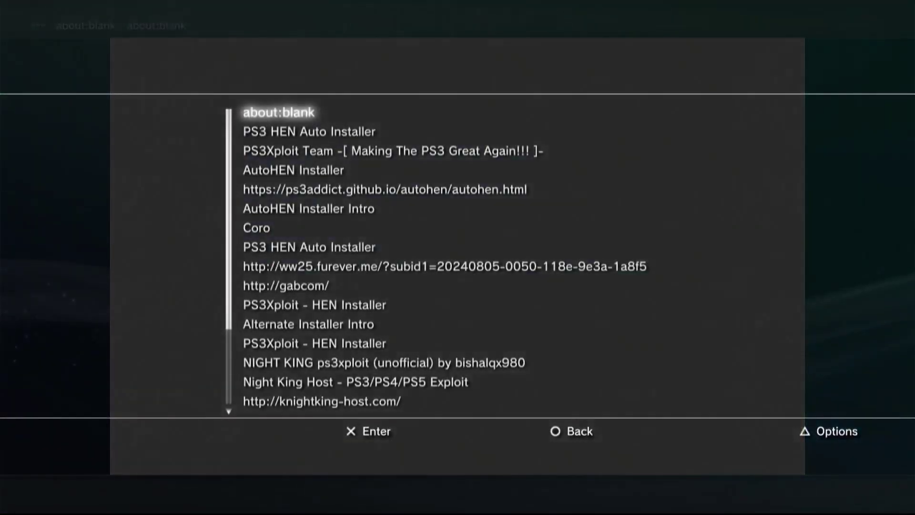
key(Down)
key(Return)
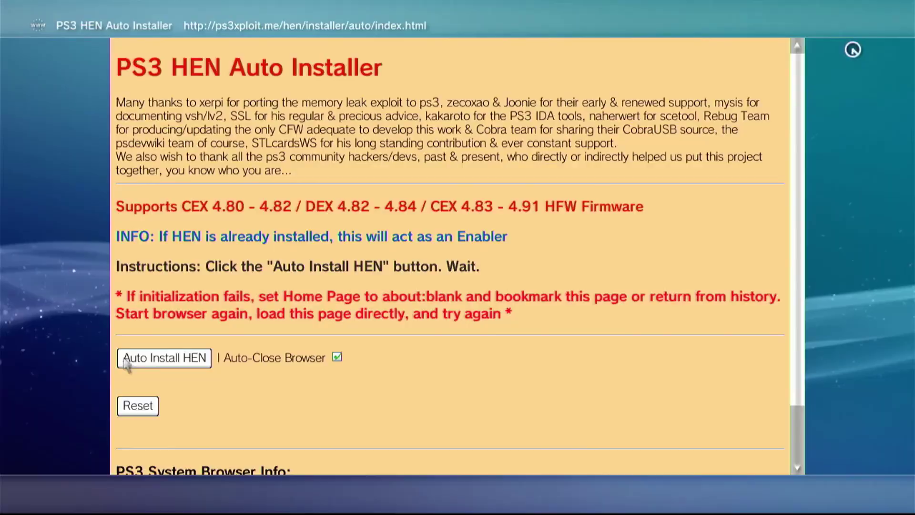
- Overwrite and save the existing entry, then run Auto Install HEN
key(Return)
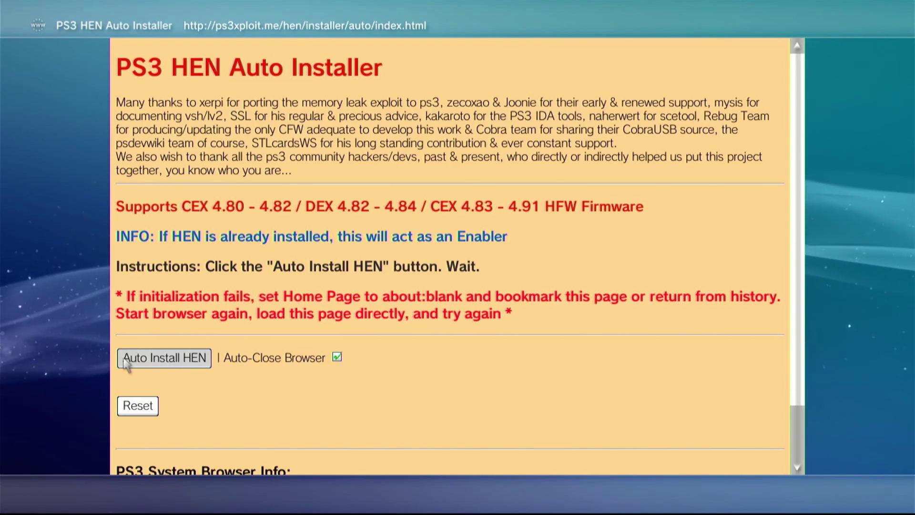
click(126, 364)
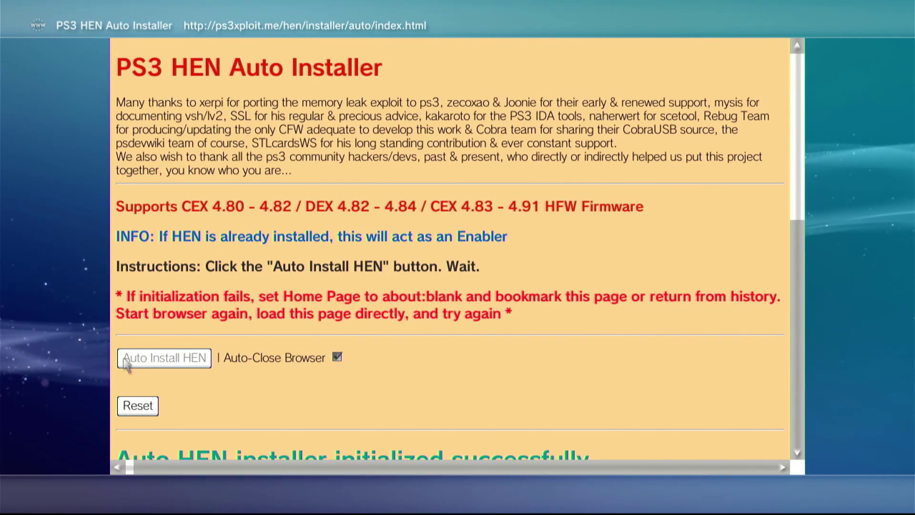